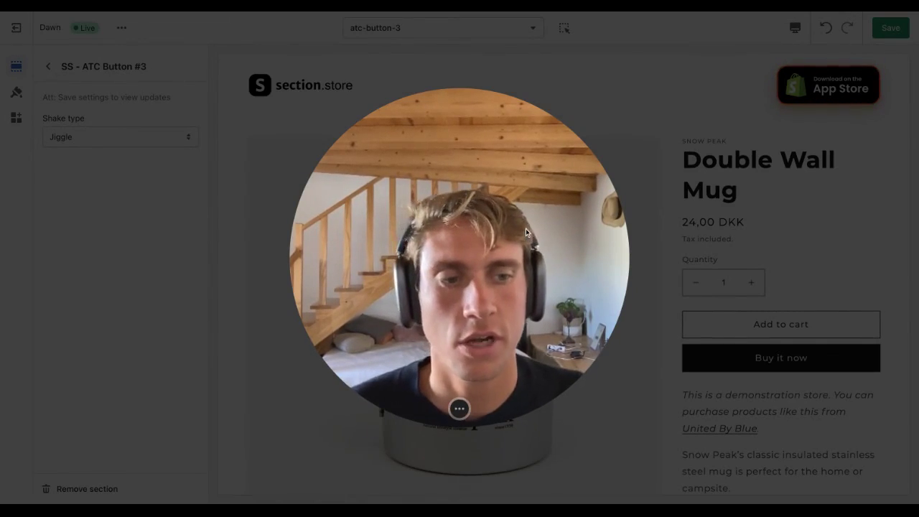
- View the enlarged mug product image, close it, and scroll the section settings
click(486, 278)
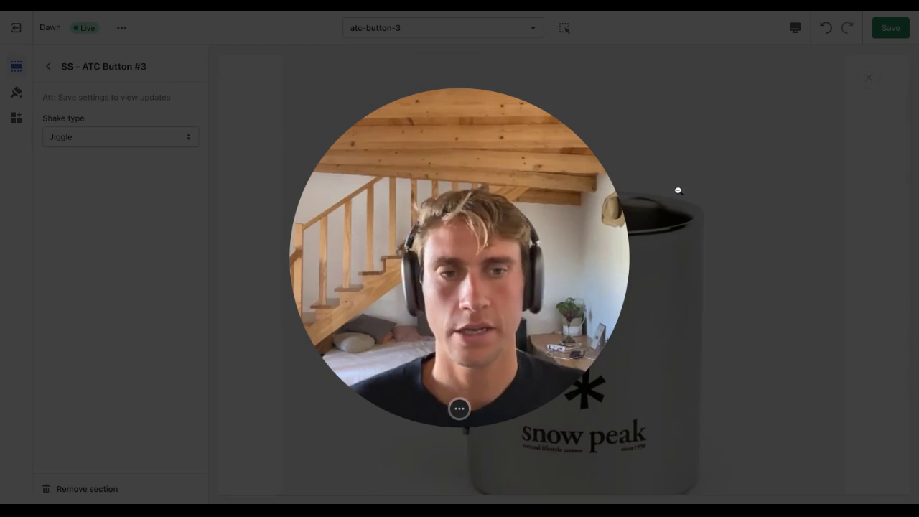
click(869, 77)
mouse_move(437, 366)
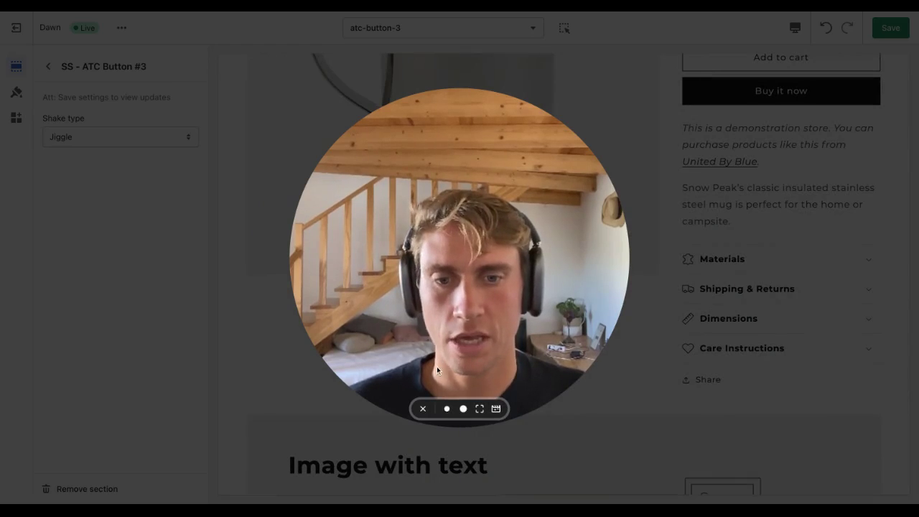
click(447, 411)
scroll(596, 280, up, 3)
scroll(599, 281, up, 3)
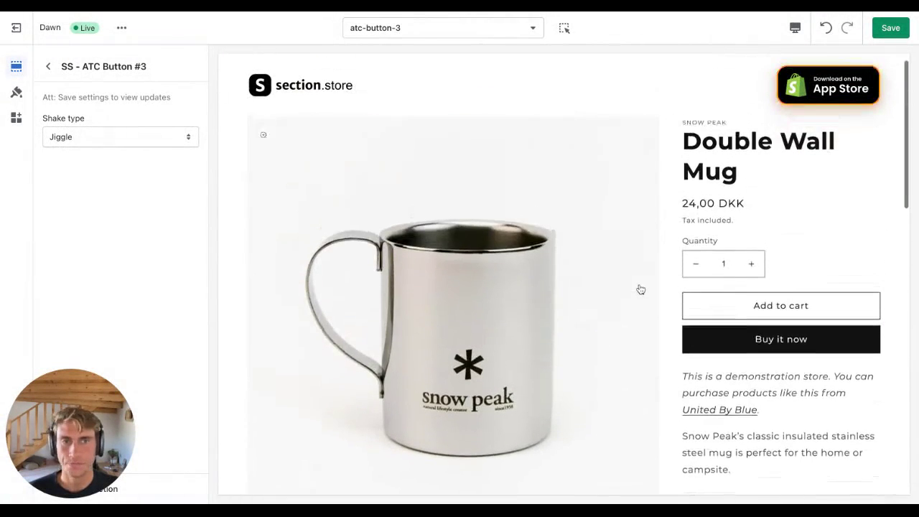
scroll(802, 203, down, 1)
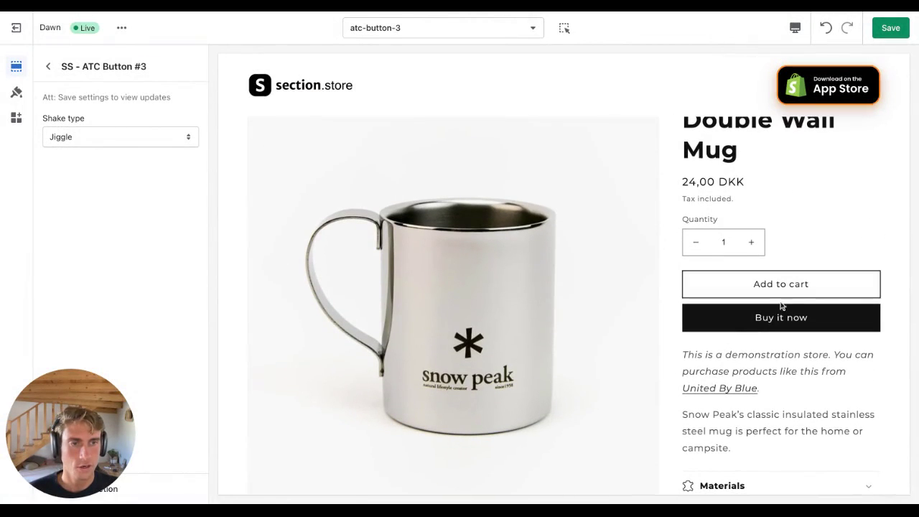
- Switch the SS - ATC Button #3 shake type from Jiggle to Horizontal
click(102, 136)
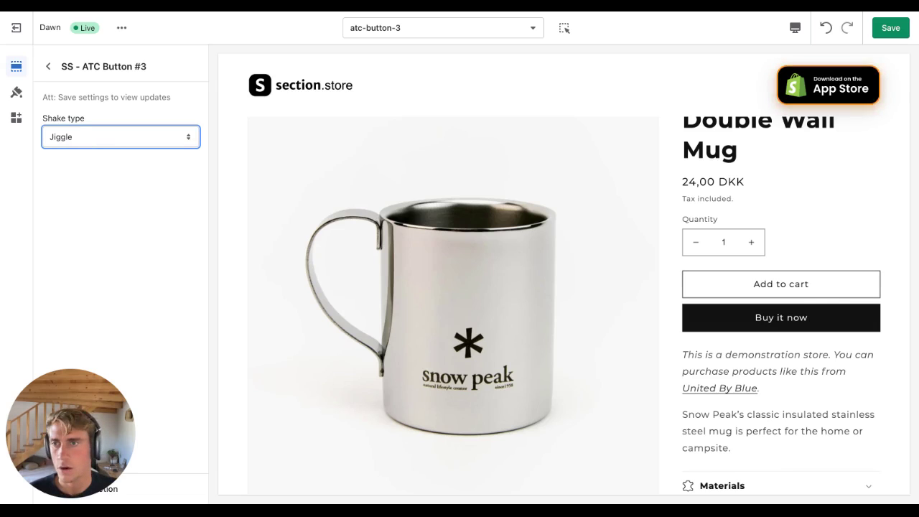
key(Down)
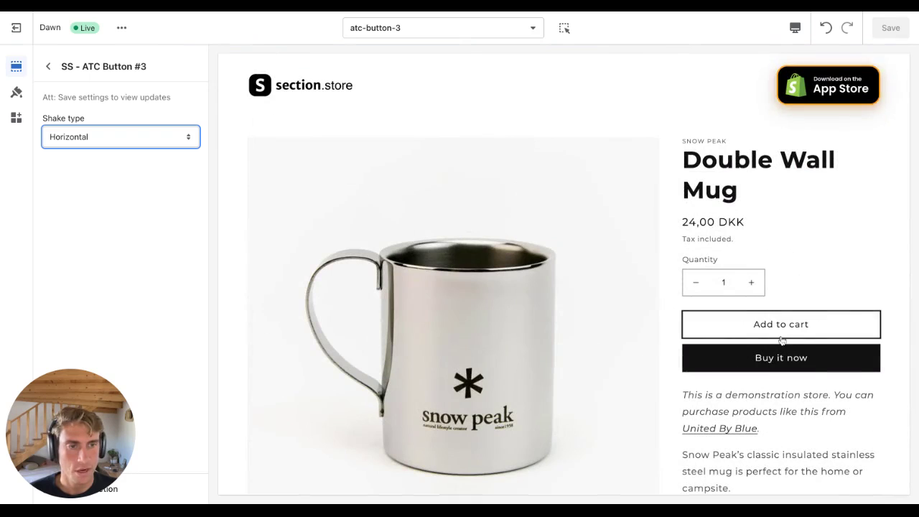
click(441, 108)
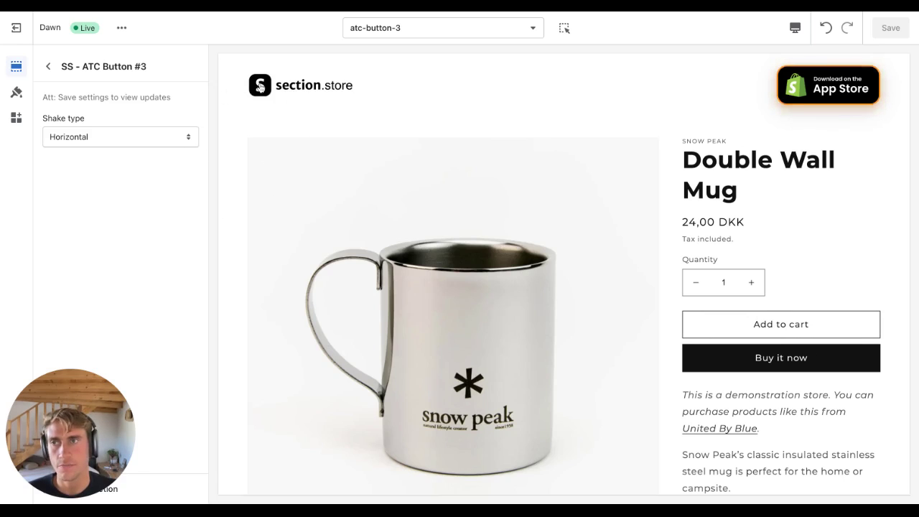
- Open the store pages and templates list at the top, then close it
click(417, 33)
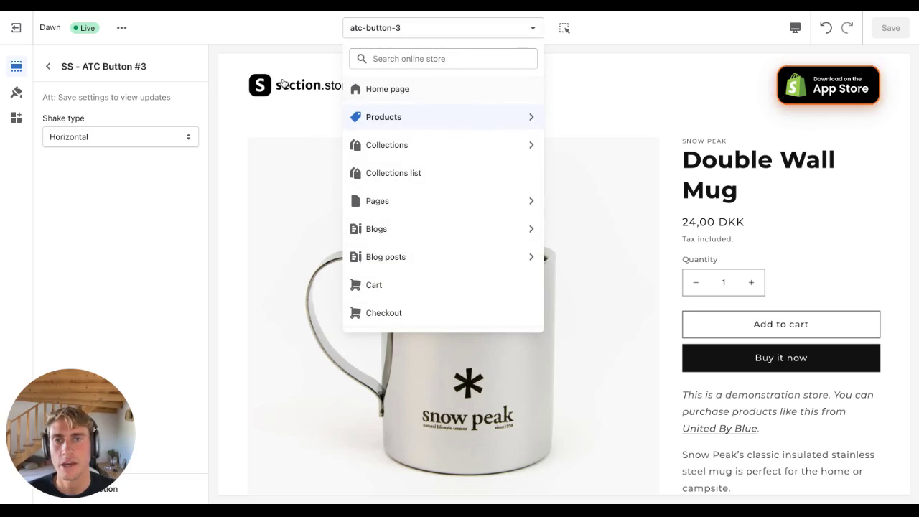
click(264, 55)
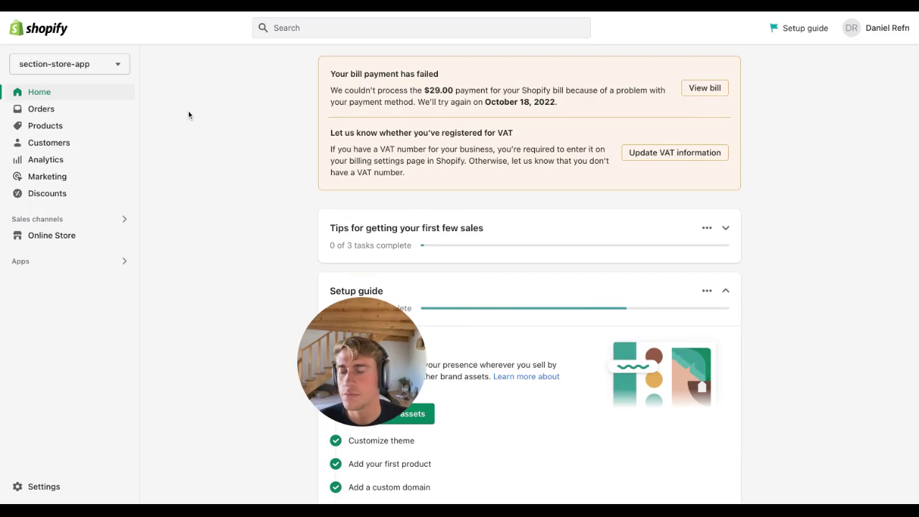
- Open the Section Store app and its Sections catalogue
click(100, 258)
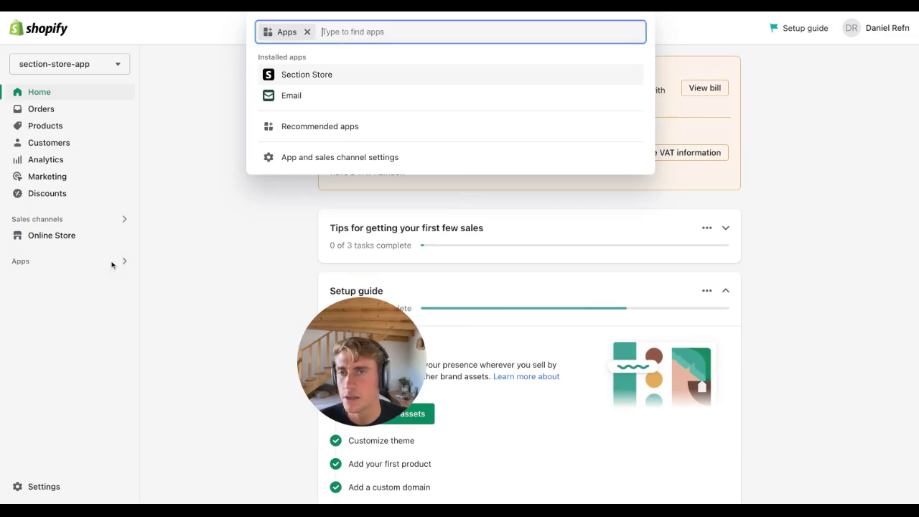
click(290, 74)
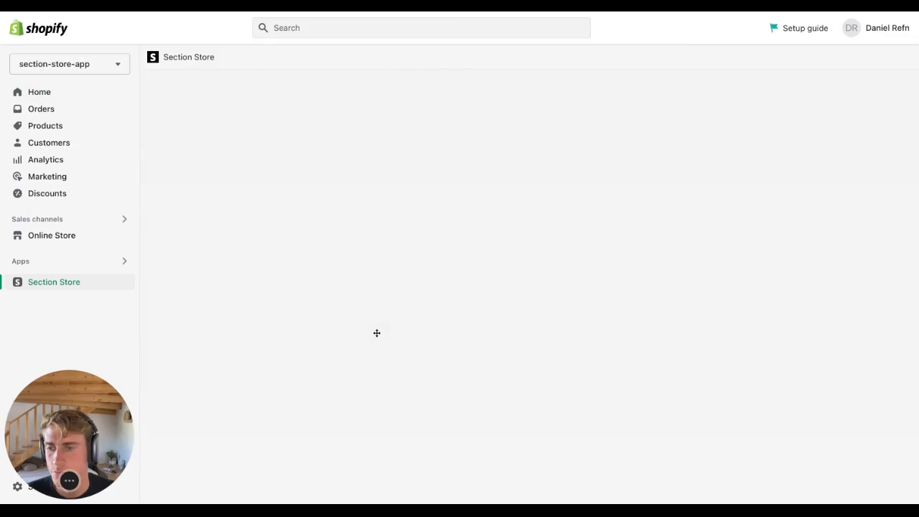
click(226, 90)
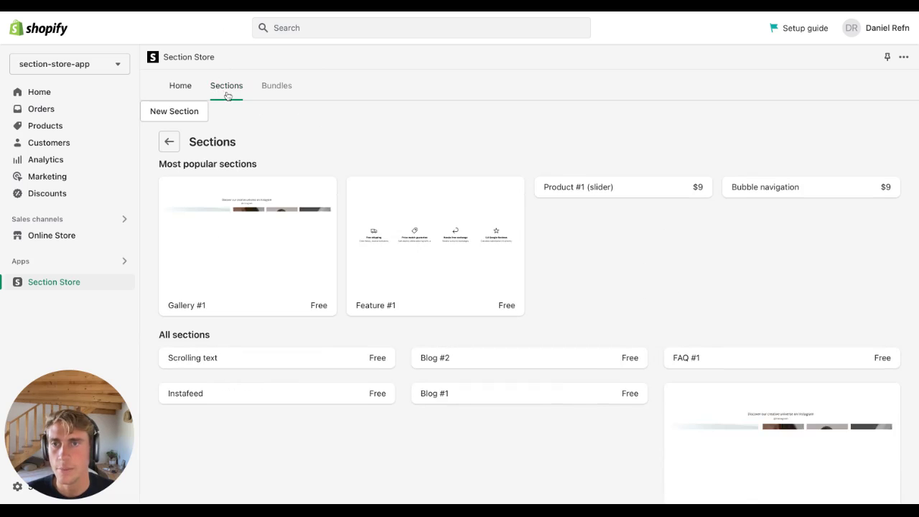
- Get the free Styling: Add to cart button #3 (shake animate) section
scroll(574, 120, down, 9)
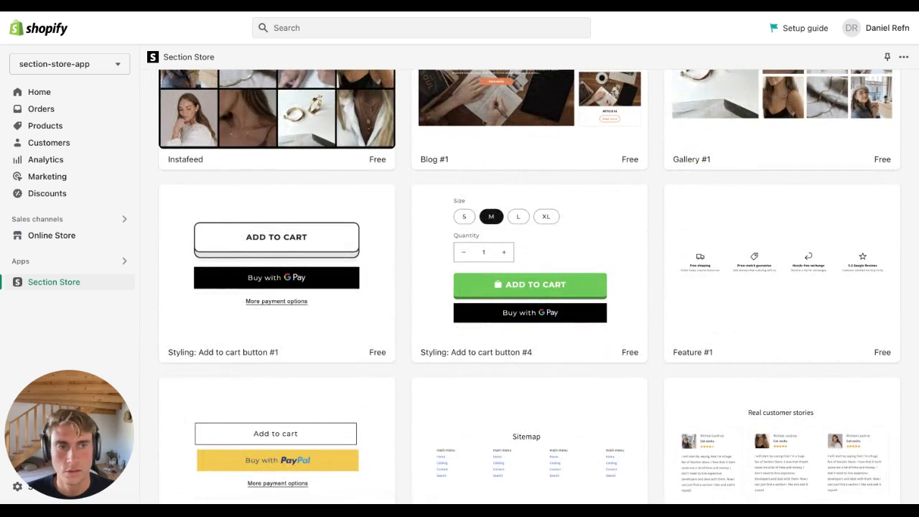
scroll(573, 119, down, 3)
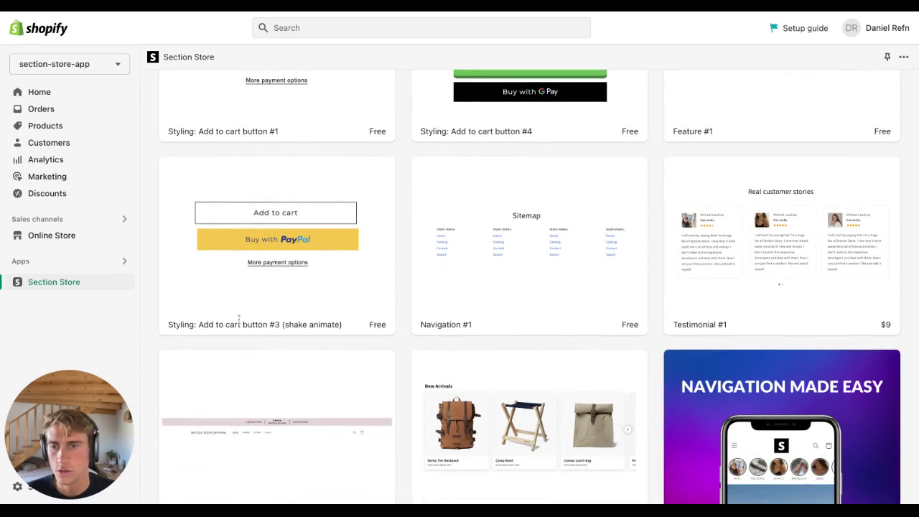
drag(202, 325, 262, 325)
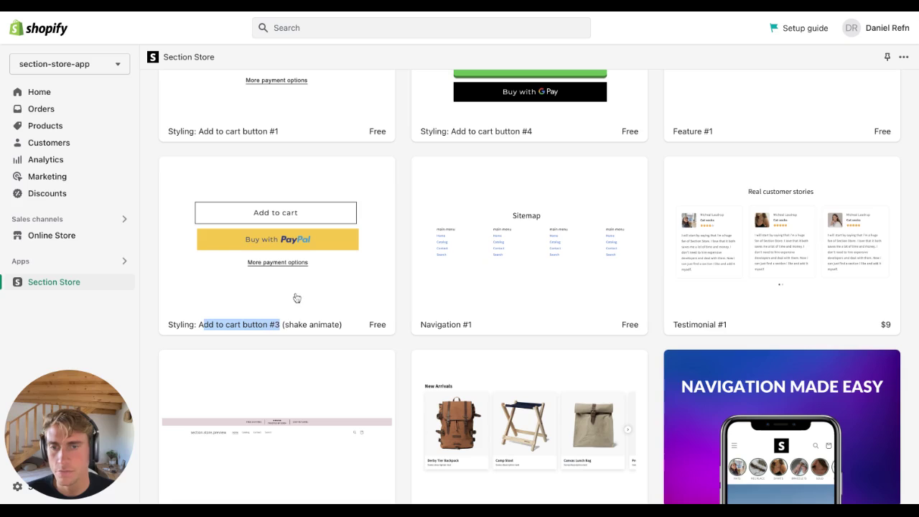
click(297, 298)
scroll(789, 199, down, 1)
click(840, 244)
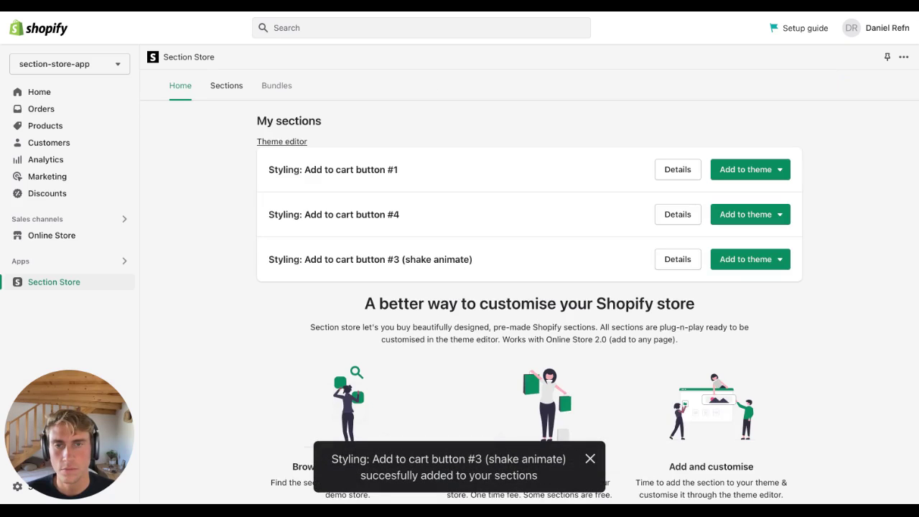
- Install the button #3 section into the Dawn (Live) theme and go to Online Store
click(745, 267)
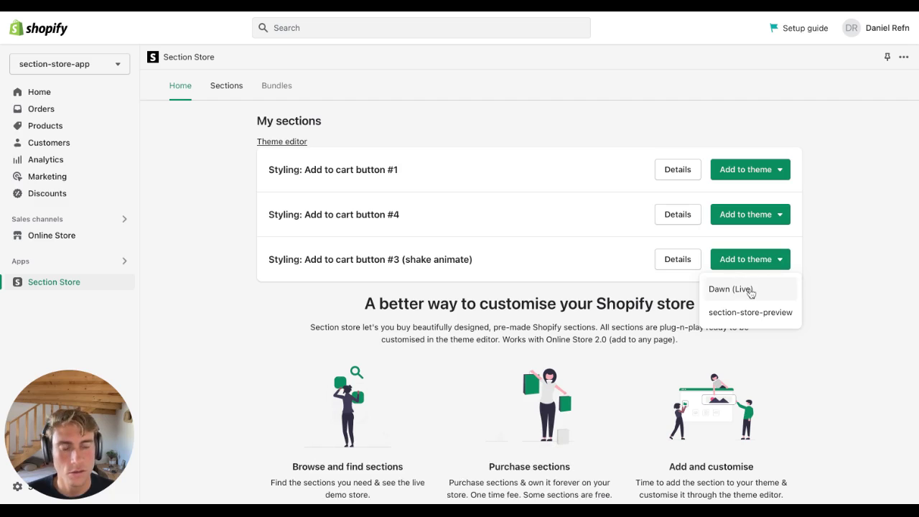
click(749, 294)
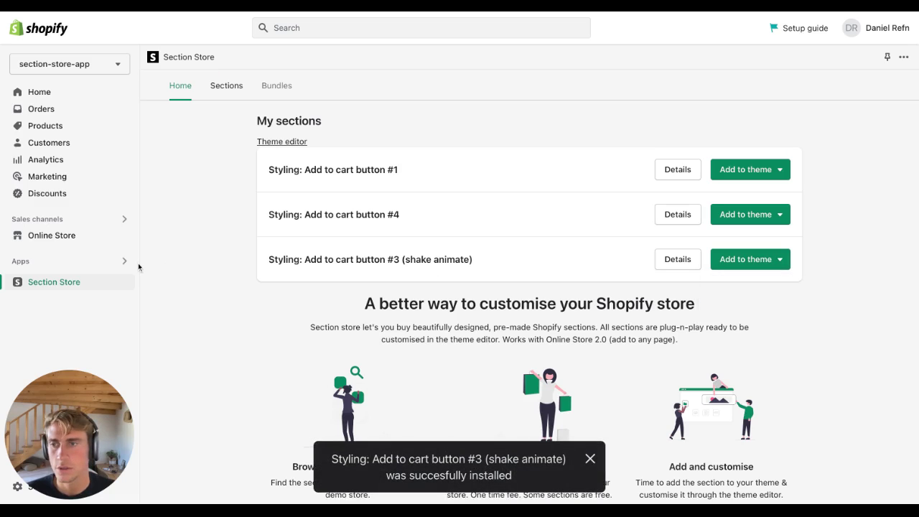
click(69, 237)
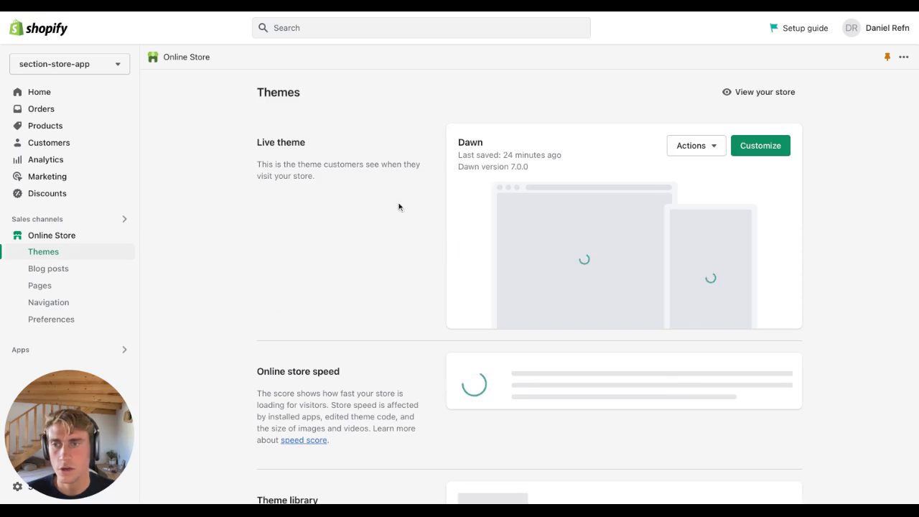
- Customize Dawn, open Products > Default product, and show the SS ATC Button #1 settings
click(763, 146)
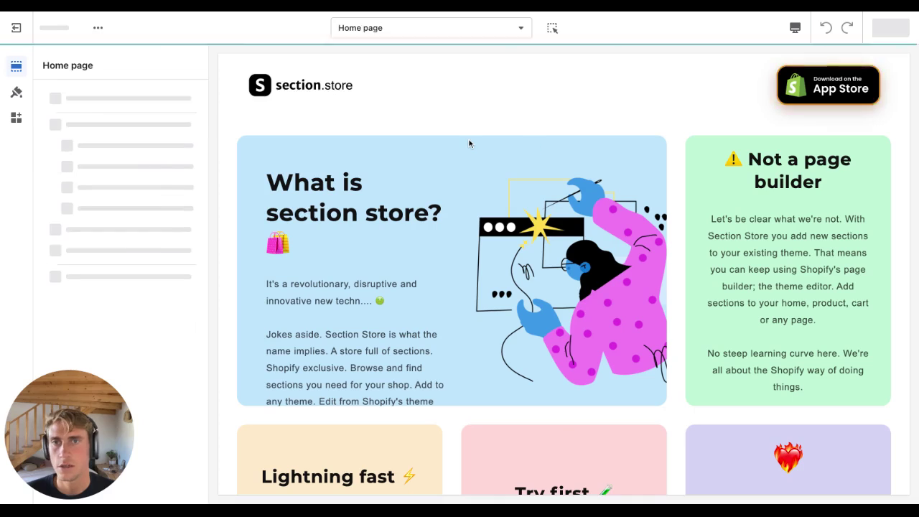
click(466, 30)
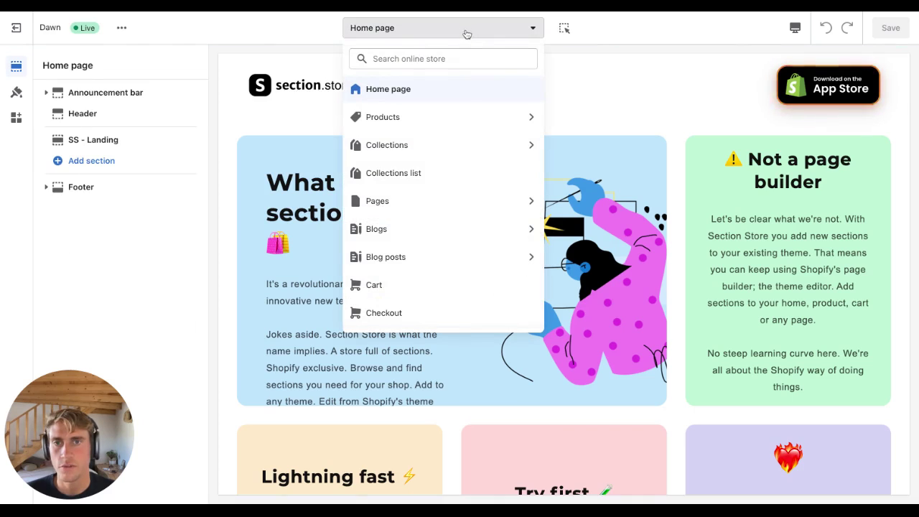
click(410, 119)
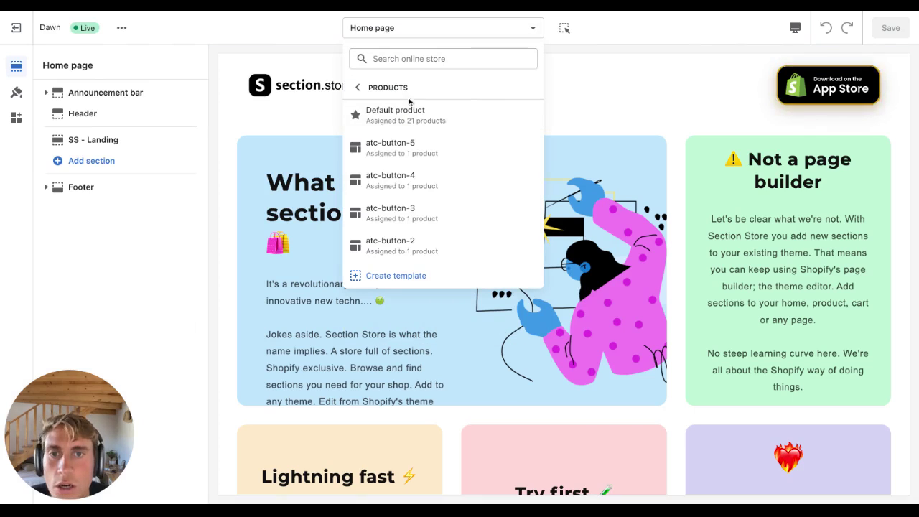
click(393, 119)
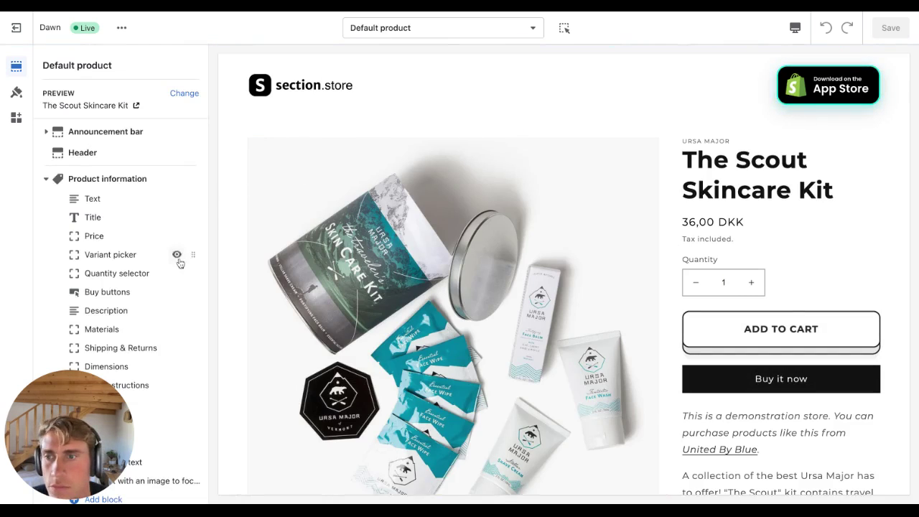
scroll(179, 263, down, 5)
click(80, 440)
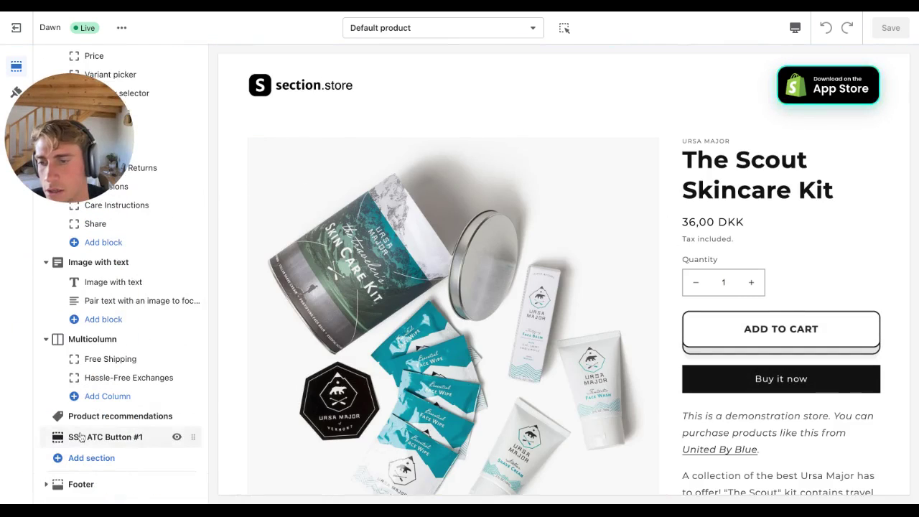
scroll(553, 291, up, 10)
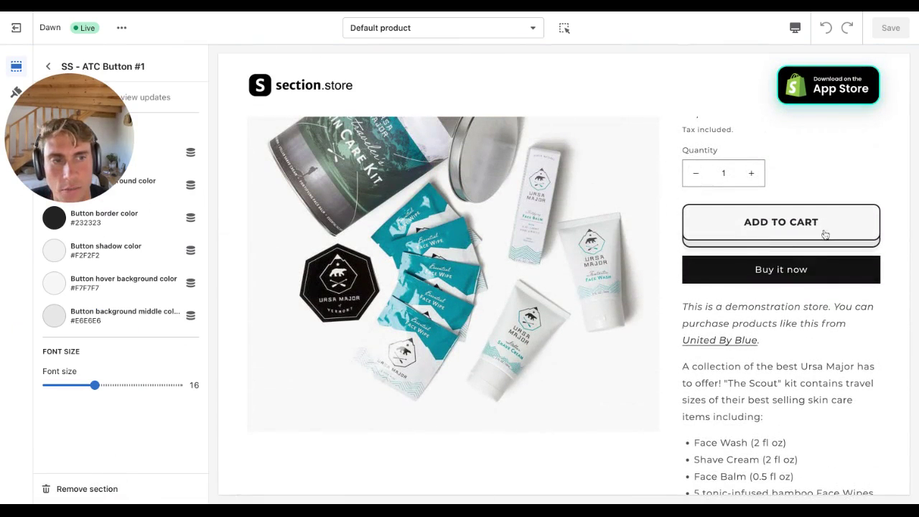
- Remove SS - ATC Button #1, save, then add SS - ATC Button #3 via an 'ss - atc' search
click(68, 489)
key(ctrl+s)
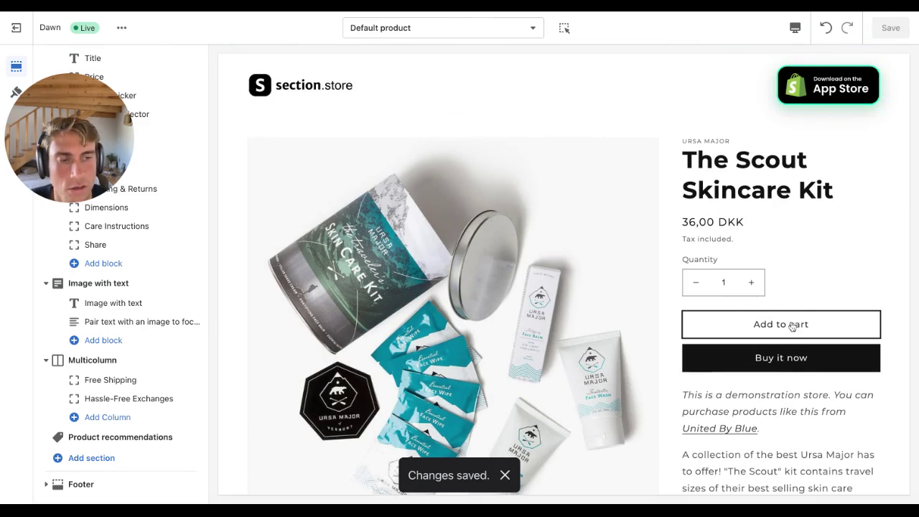
click(94, 458)
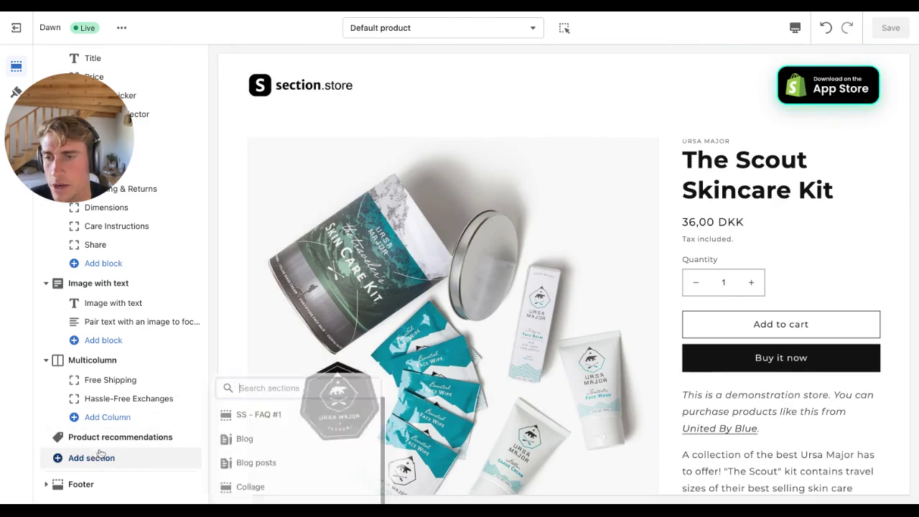
text(ss)
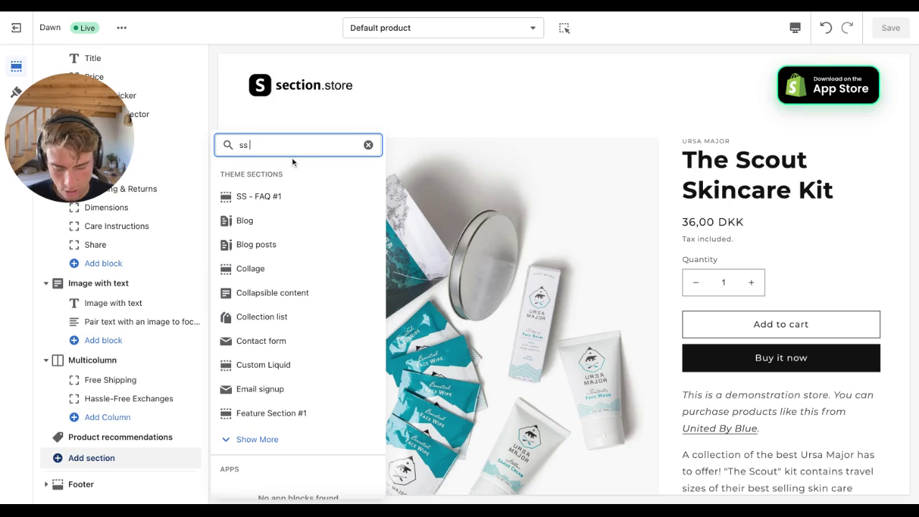
text( - )
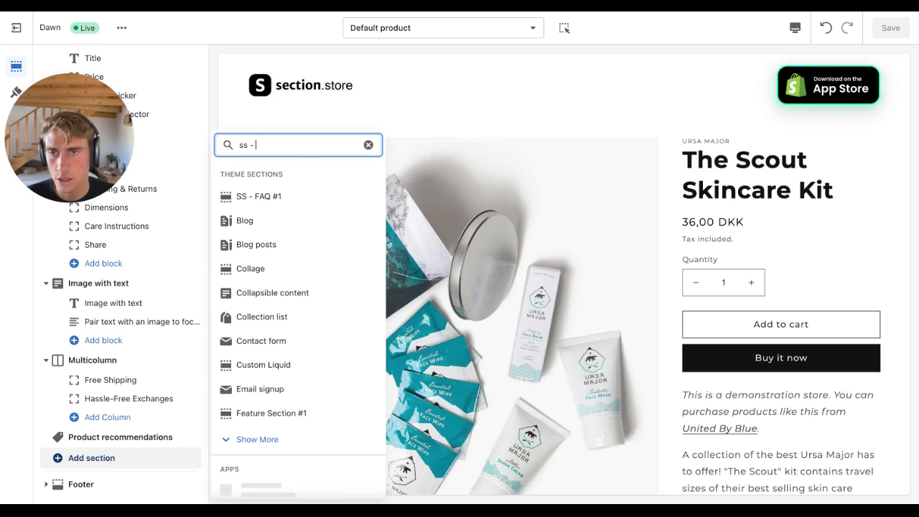
text(atc)
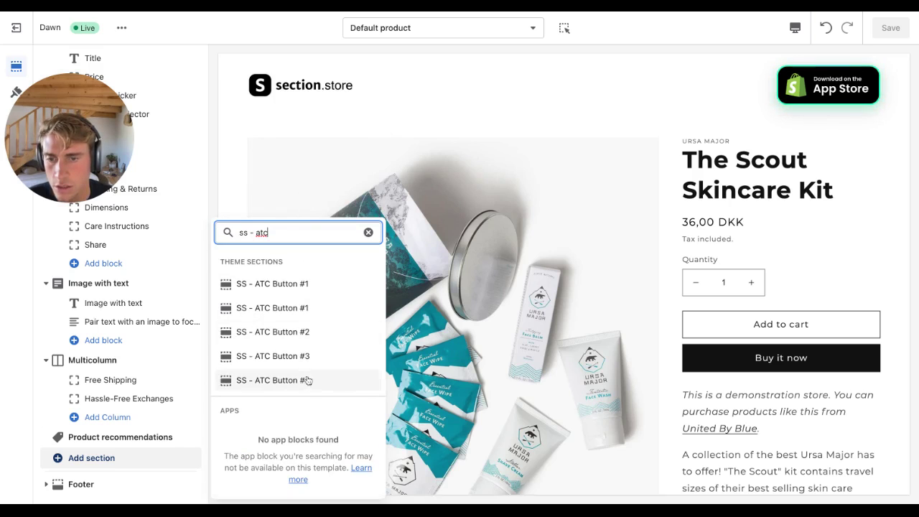
click(297, 364)
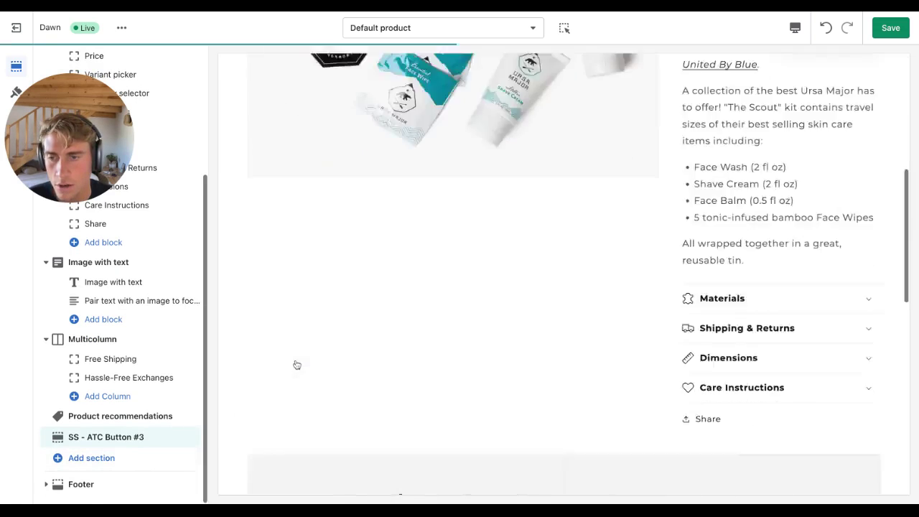
- Save the SS - ATC Button #3 section with its Shake type left on Jiggle
click(112, 436)
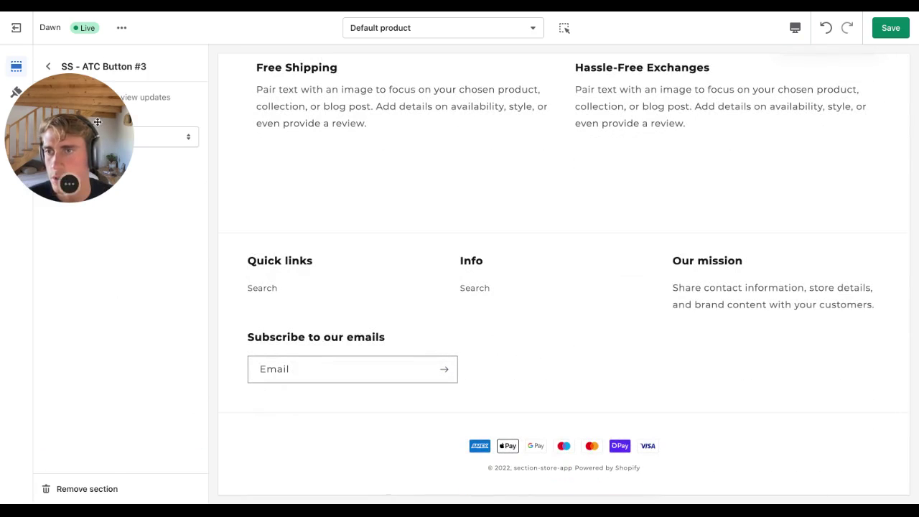
drag(97, 122, 97, 418)
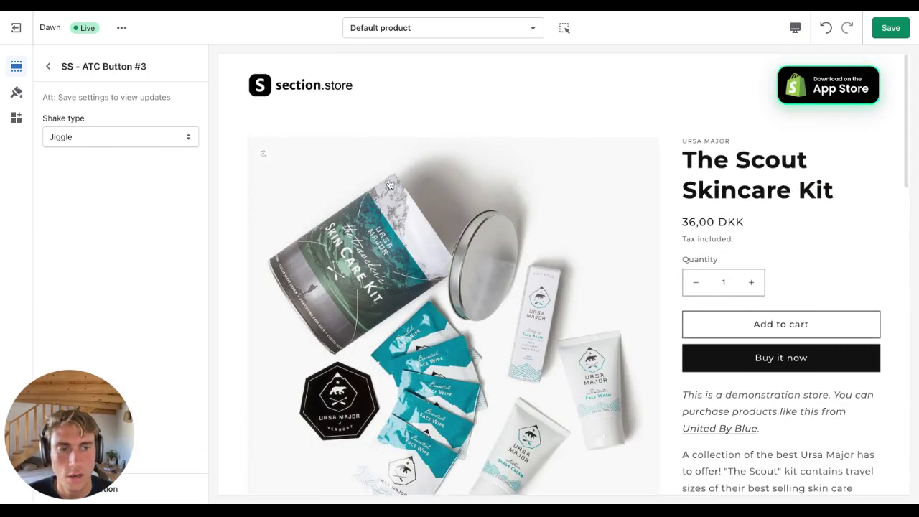
click(97, 137)
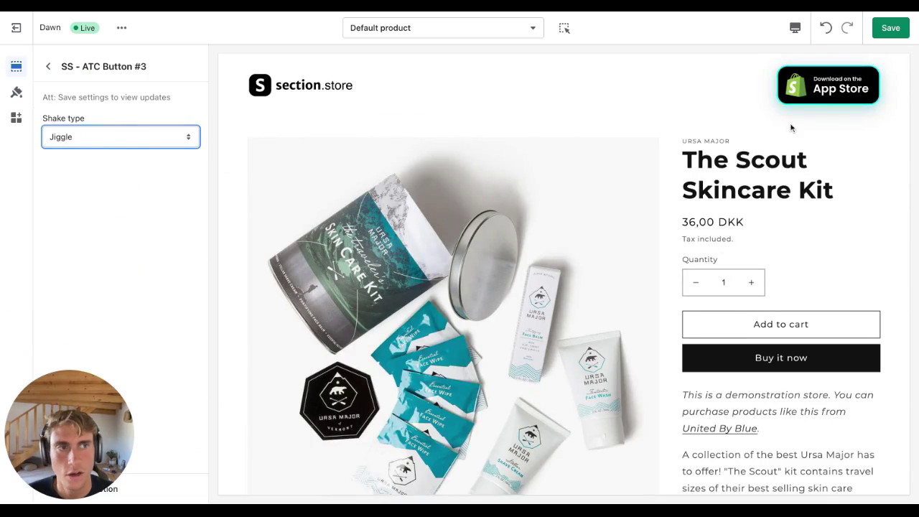
click(890, 29)
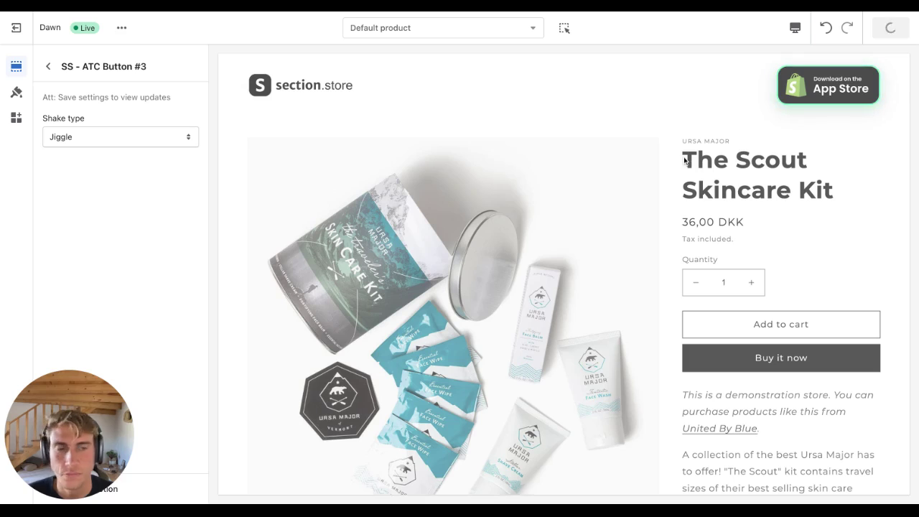
- Recheck the SS - ATC Button #3 Shake type setting, still Jiggle
scroll(849, 199, down, 2)
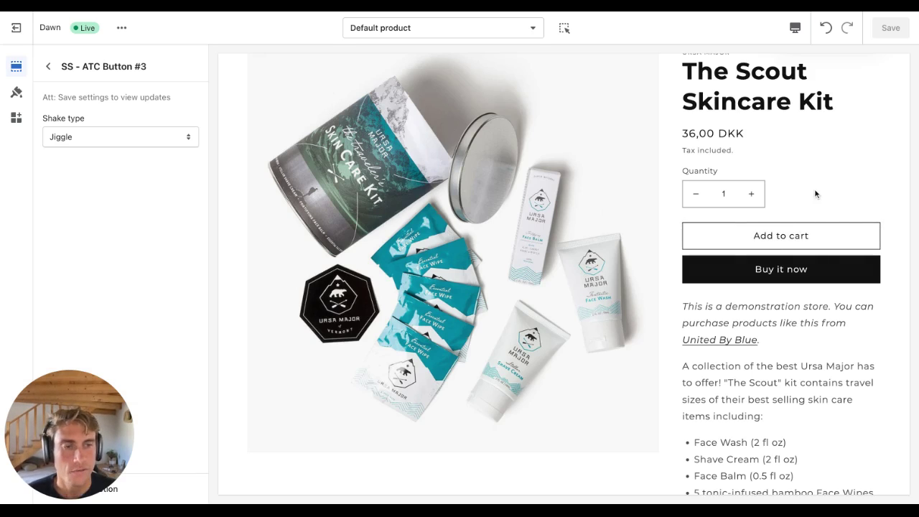
click(110, 138)
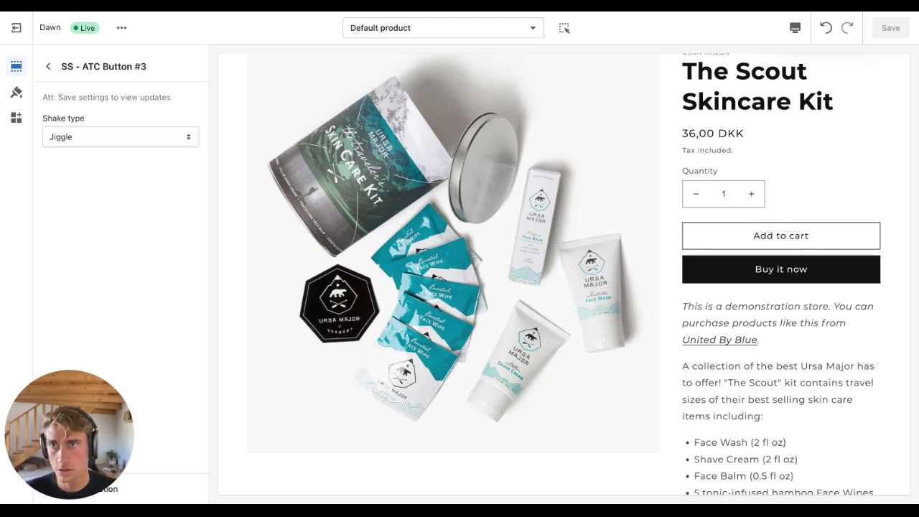
click(121, 136)
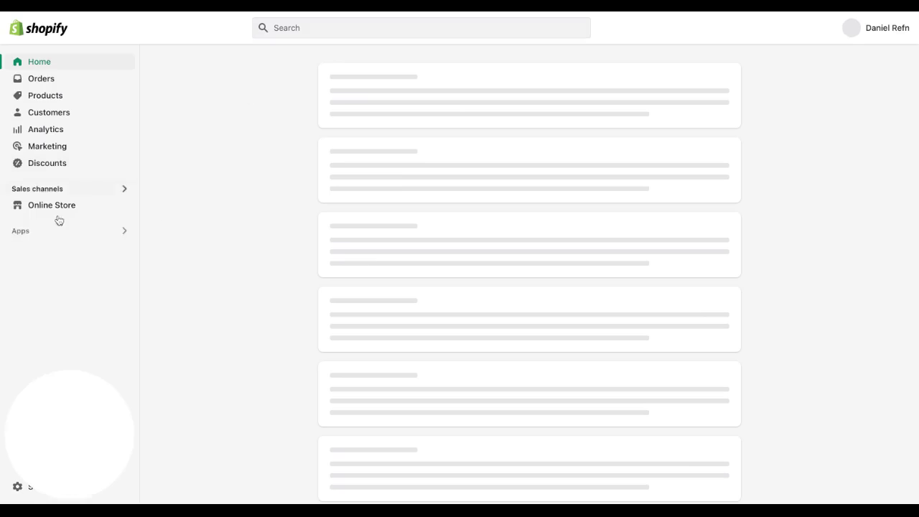
- Open the Section Store Sections catalogue and the Styling: Add to cart button #4 details
click(51, 230)
click(363, 78)
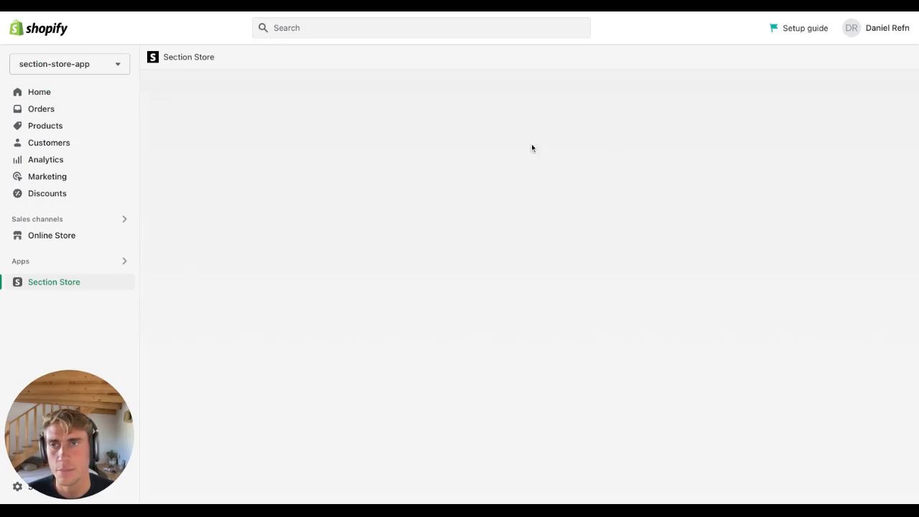
click(213, 89)
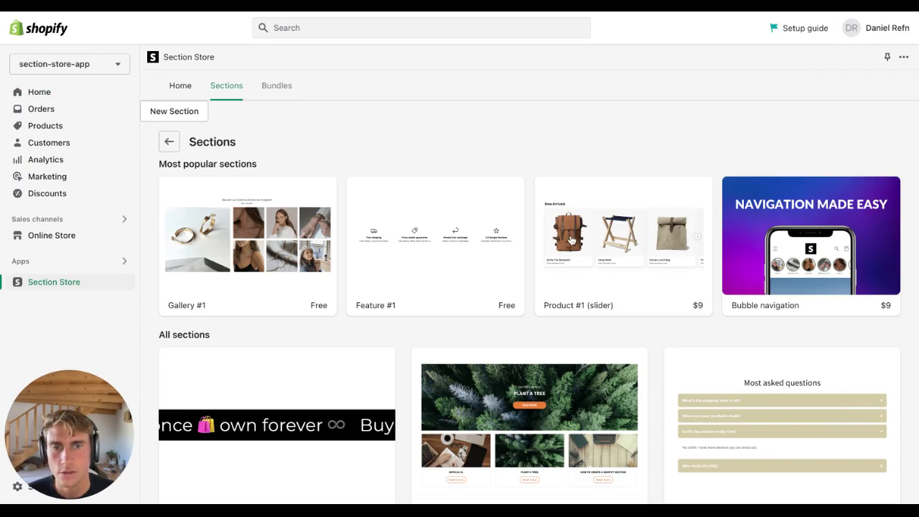
scroll(578, 229, down, 5)
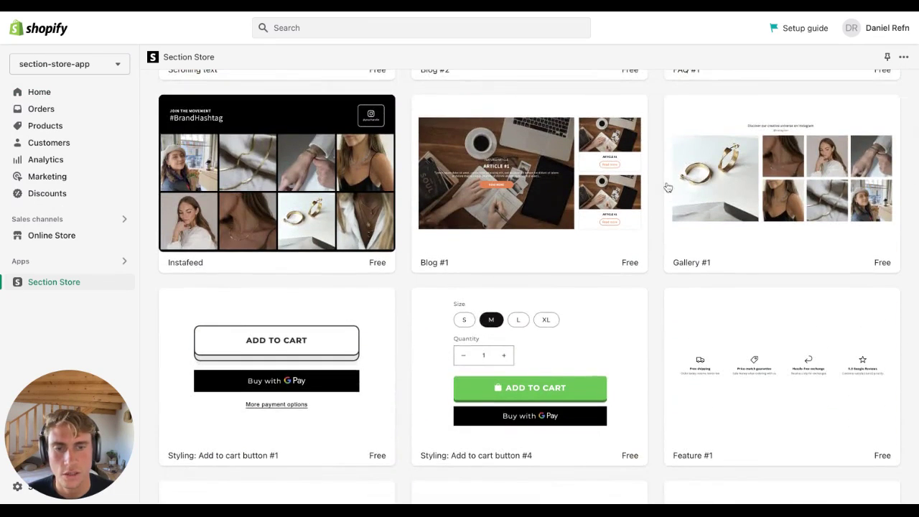
scroll(654, 183, down, 2)
scroll(442, 226, down, 3)
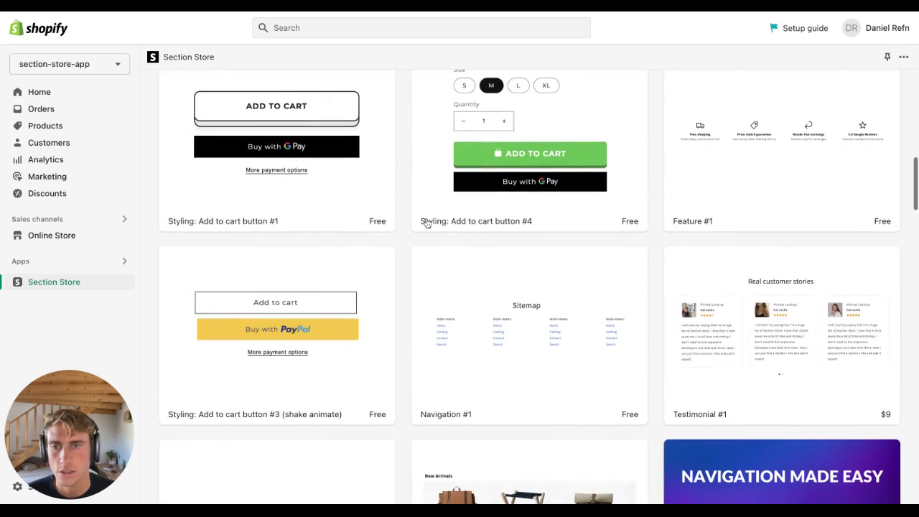
scroll(428, 224, up, 1)
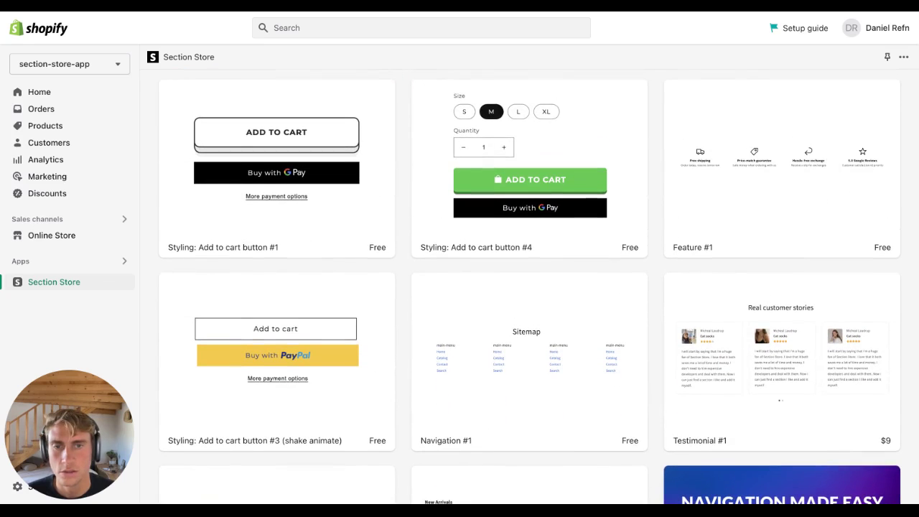
scroll(522, 195, up, 1)
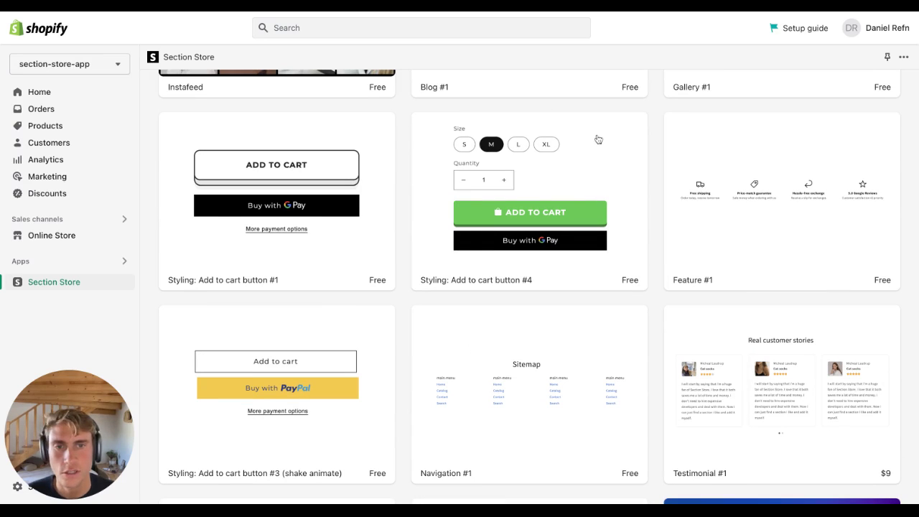
click(585, 171)
- Review button #4's Information panel: category styling, atc-button tag, price Free
scroll(563, 129, down, 2)
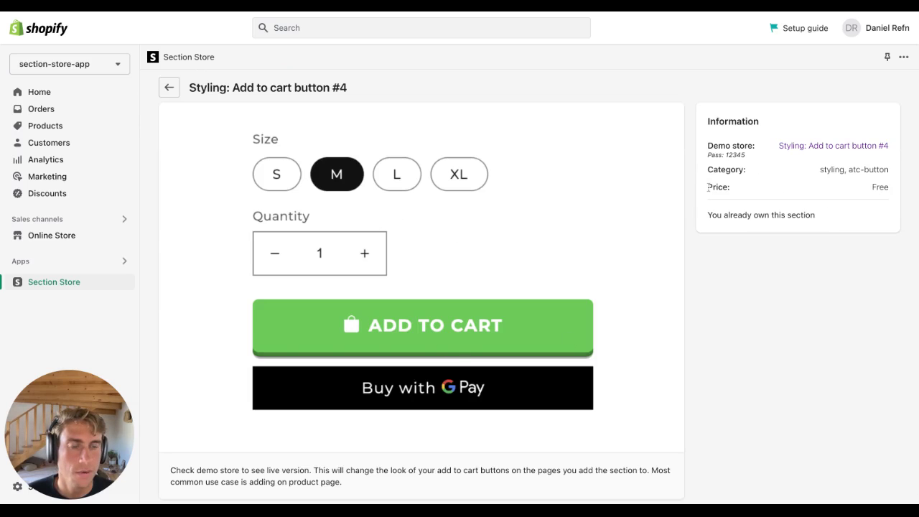
drag(708, 186, 730, 187)
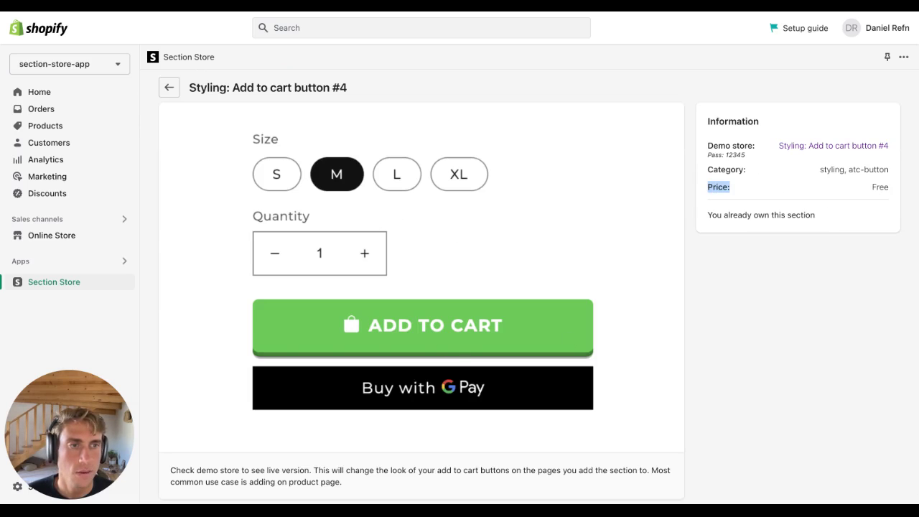
click(673, 252)
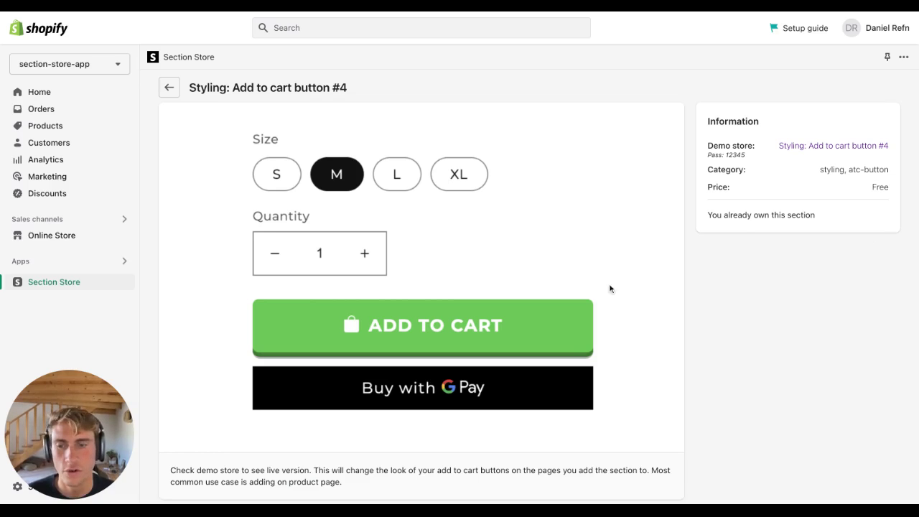
scroll(701, 219, up, 1)
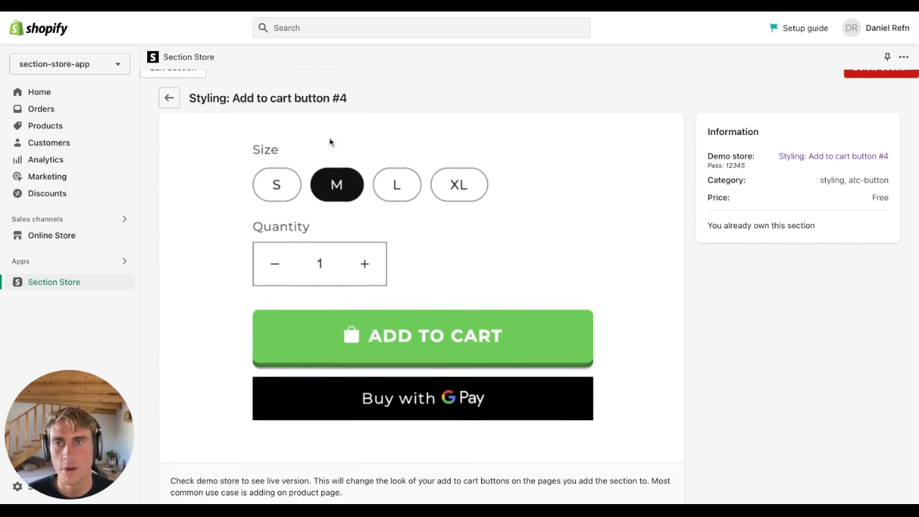
scroll(304, 164, up, 3)
click(218, 86)
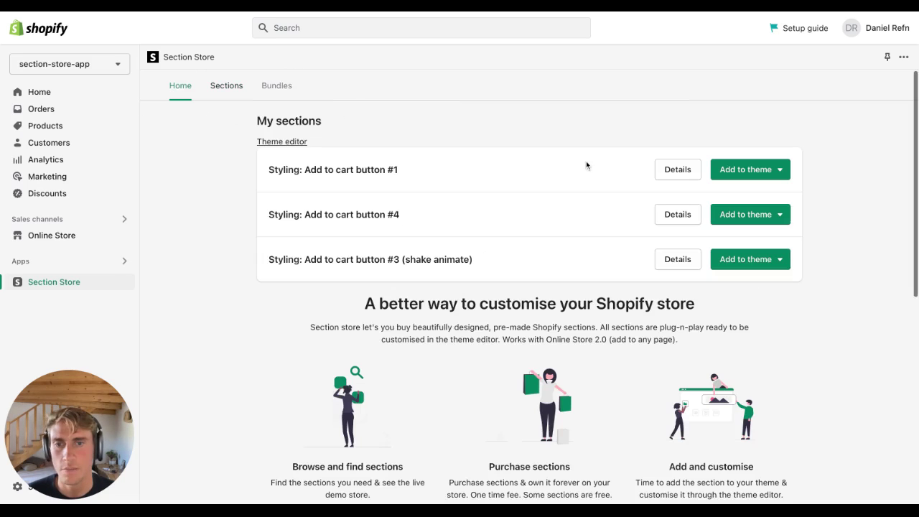